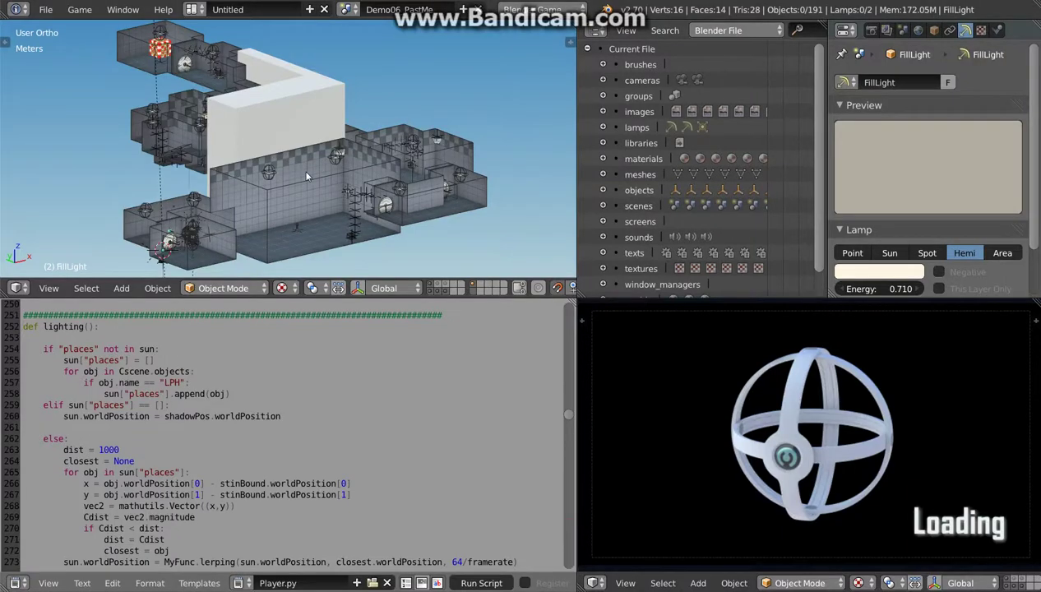
Switch from the Demo06_PastMe scene to the Demo01_FirstStep scene
middle_click_drag(306, 176, 383, 15)
left_click(349, 9)
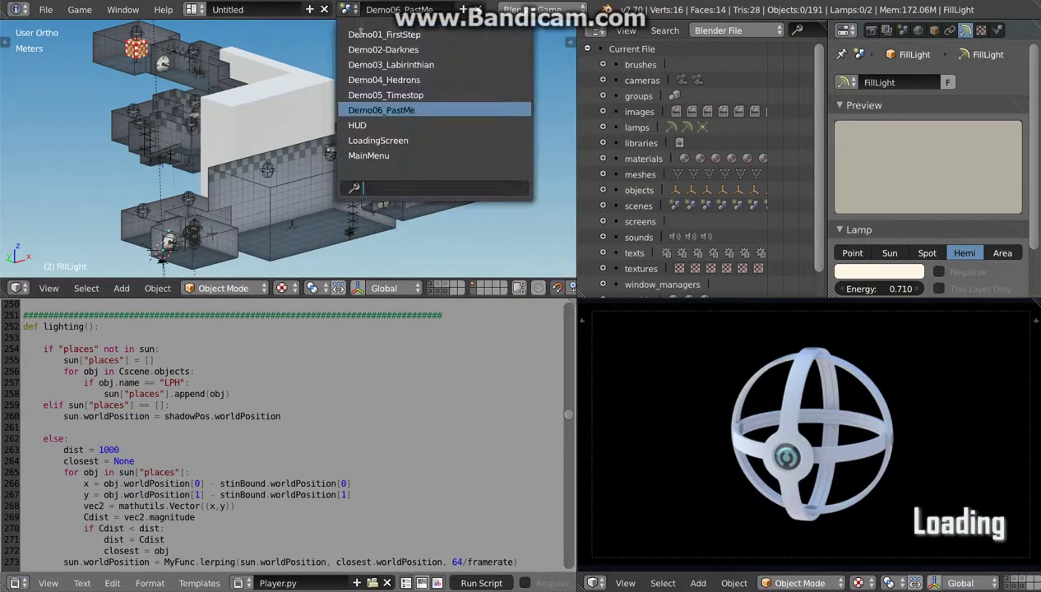
left_click(372, 33)
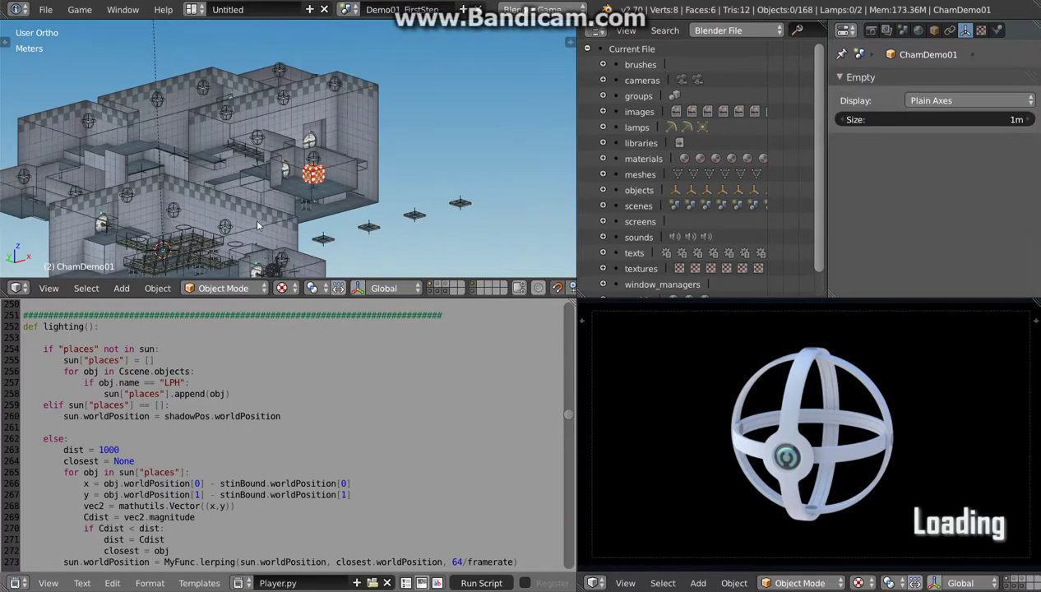
Orbit and zoom the viewport to inspect the Demo01_FirstStep level geometry
middle_click_drag(258, 227, 312, 206)
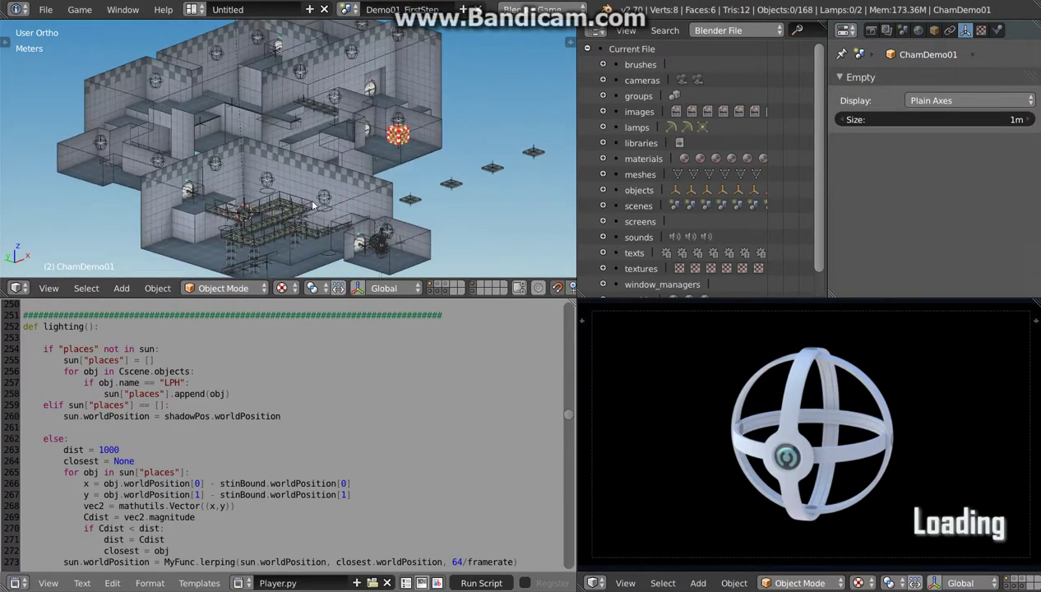
scroll(362, 218, "up", 3)
middle_click_drag(381, 224, 393, 282)
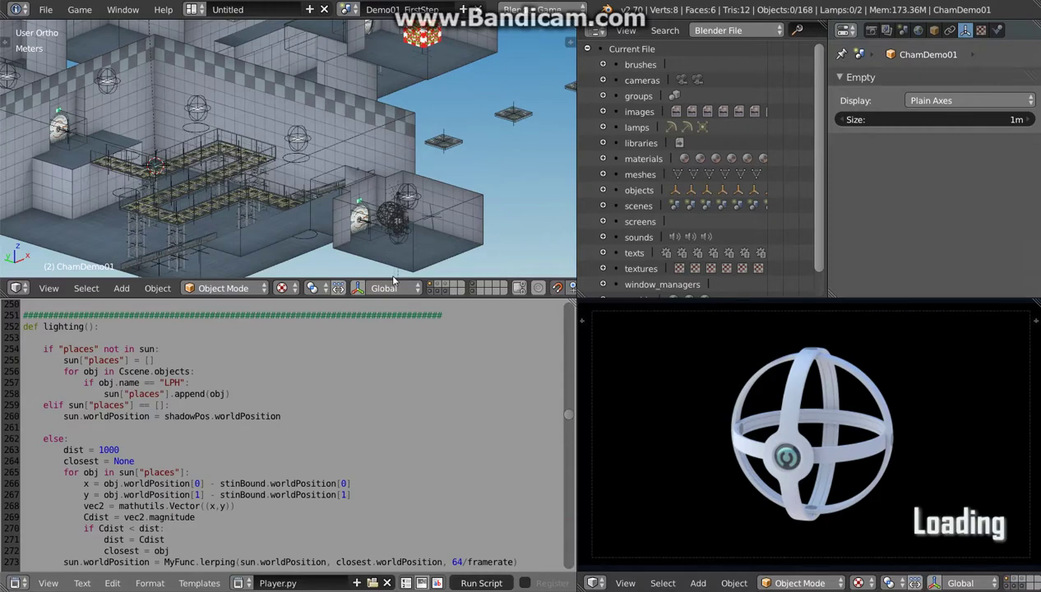
Set the FillLight hemi lamp's energy to 0.640, leaving specular lighting off
right_click(157, 129)
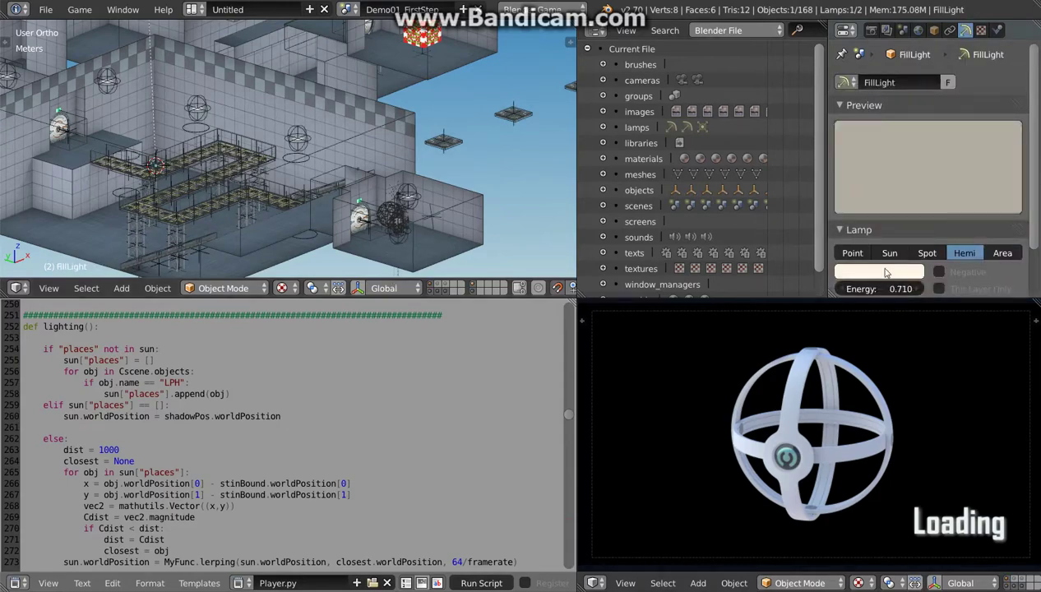
left_click_drag(878, 289, 856, 288)
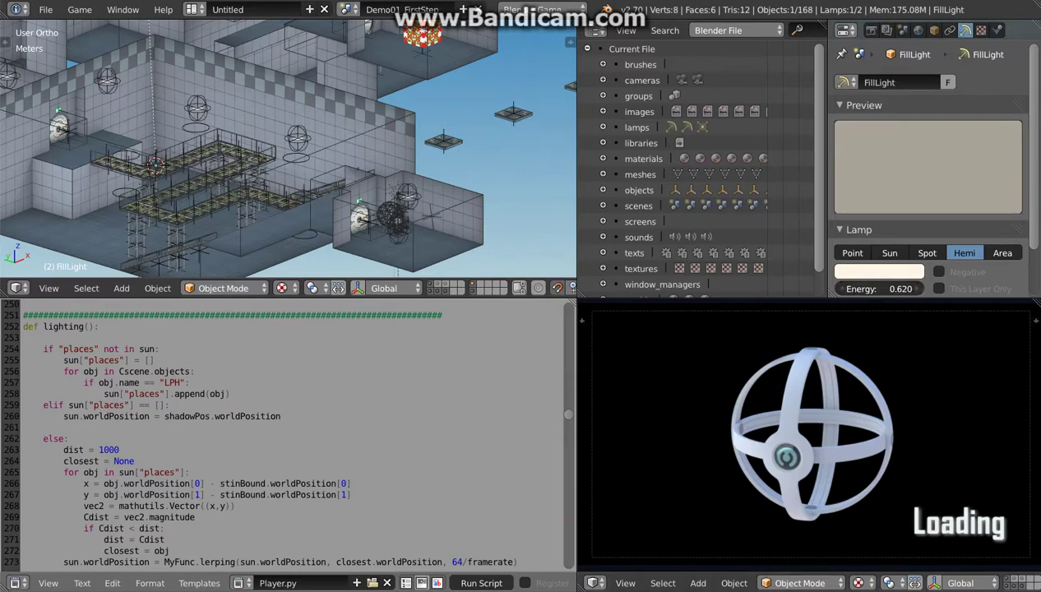
left_click_drag(901, 289, 913, 289)
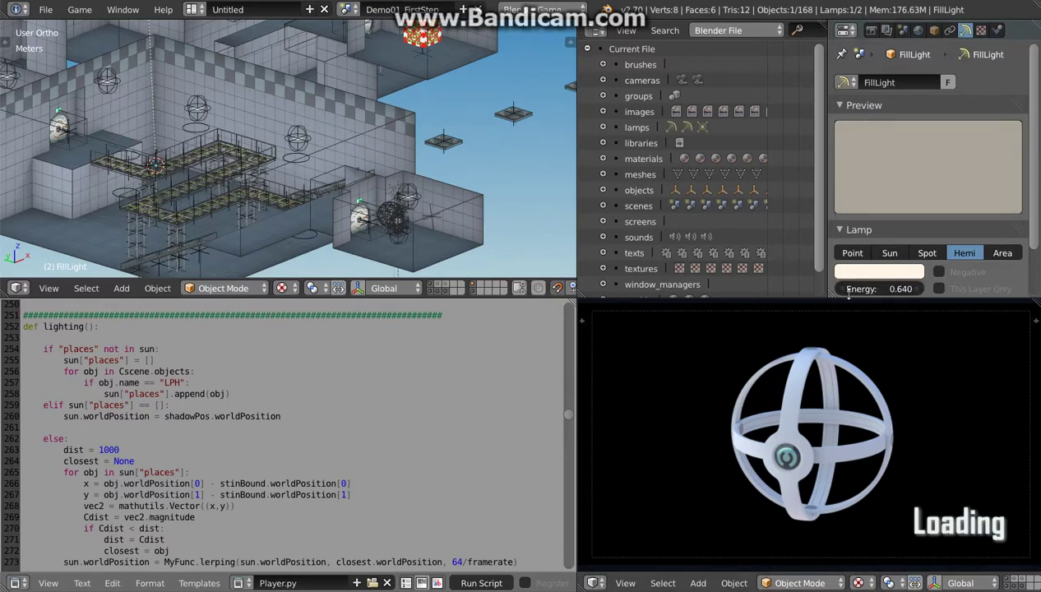
scroll(942, 271, "down", 1)
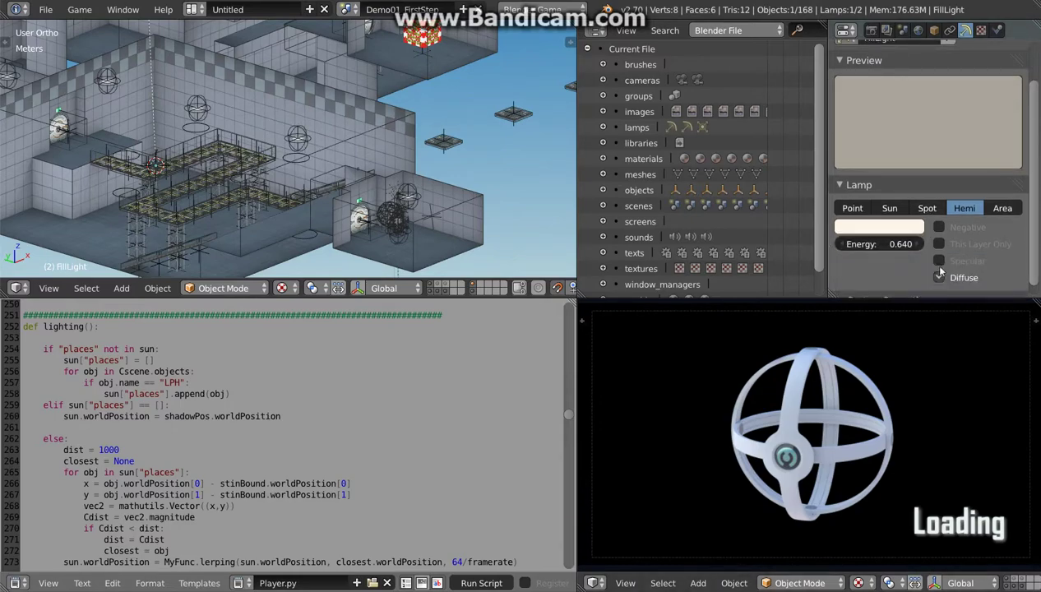
left_click(940, 261)
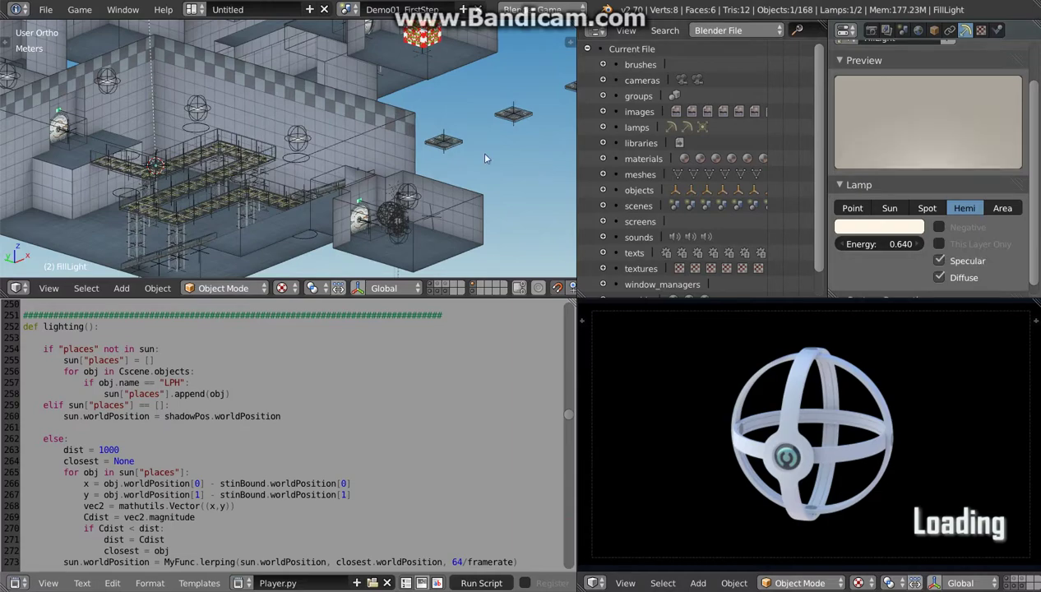
left_click(940, 261)
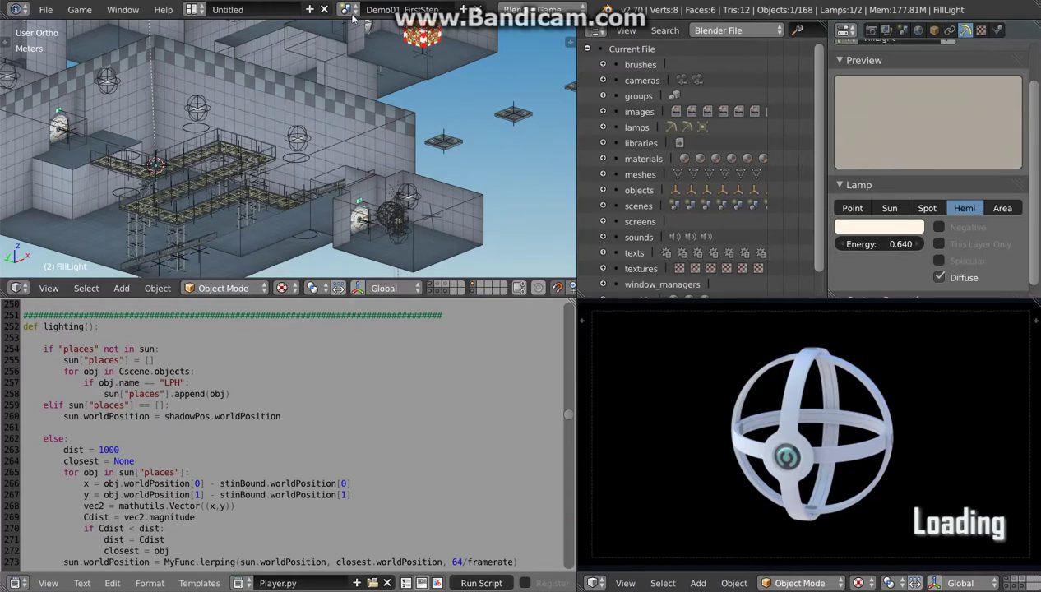
left_click(349, 10)
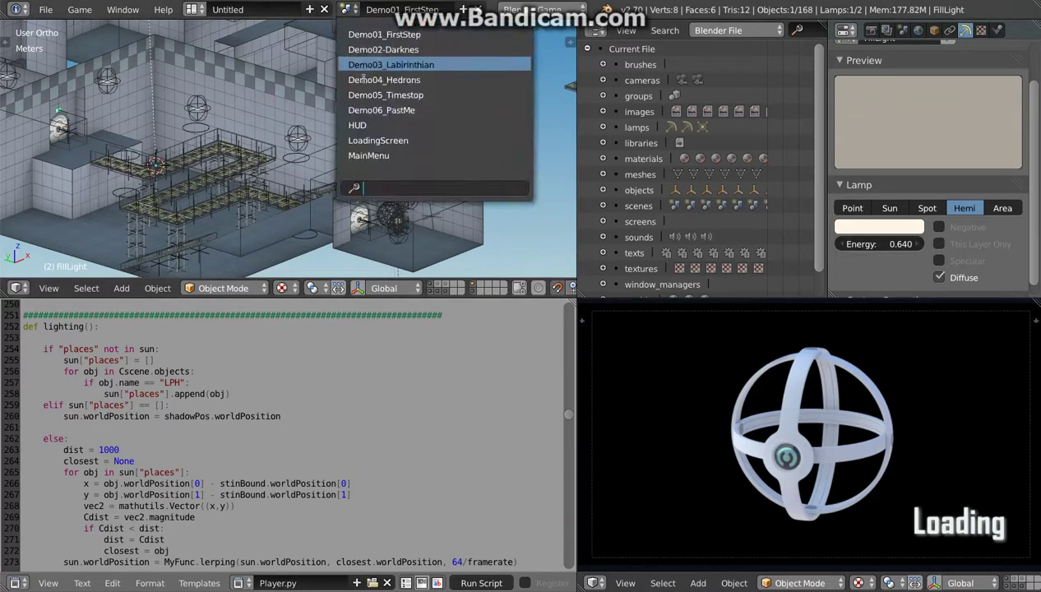
Switch to the MainMenu scene, frame its camera, and show the 1280 × 720 player render settings
left_click(370, 154)
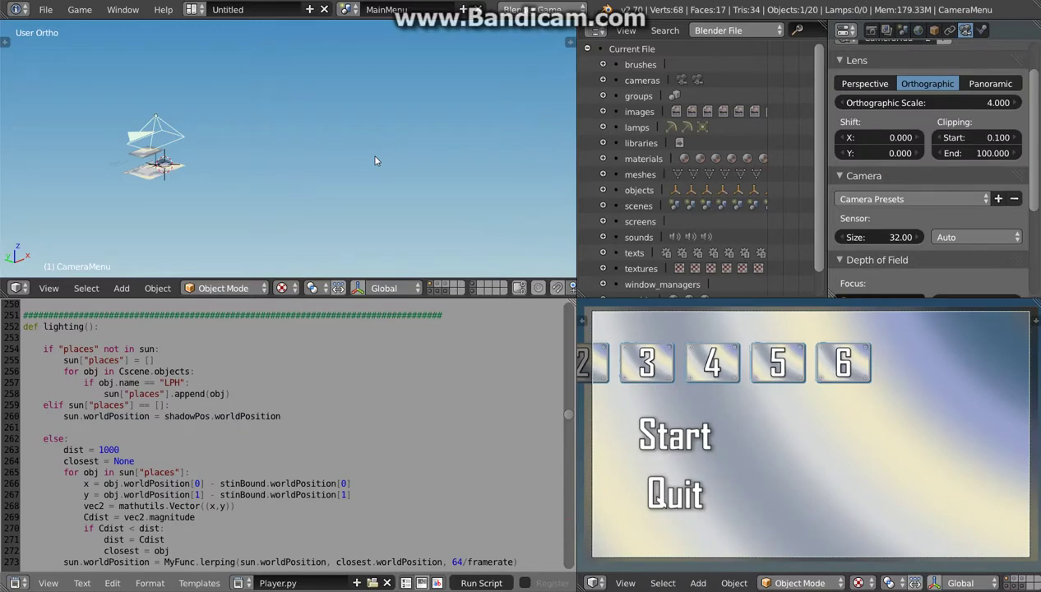
key("Home")
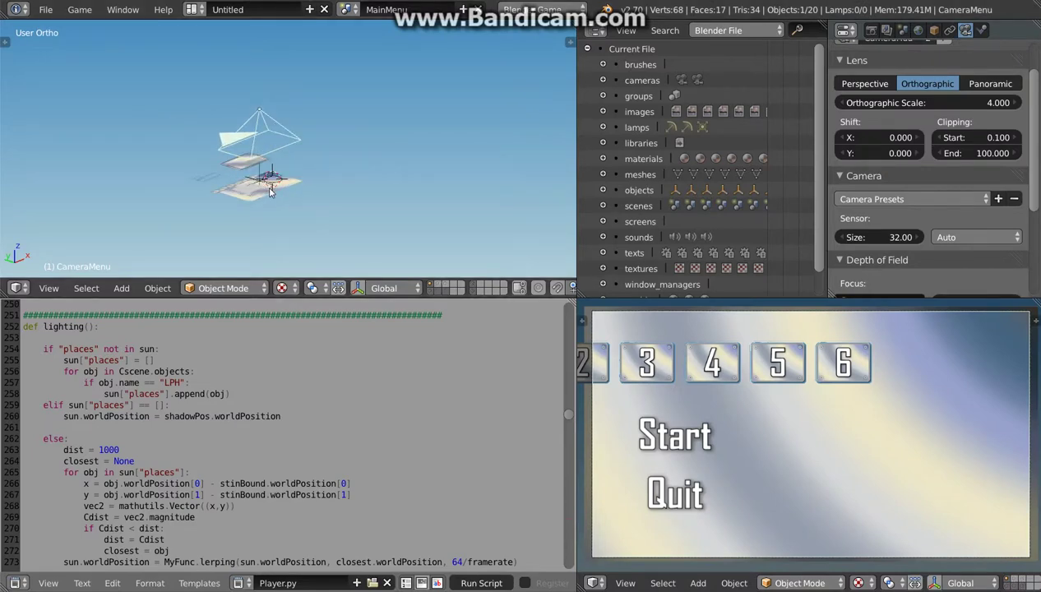
scroll(270, 189, "up", 1)
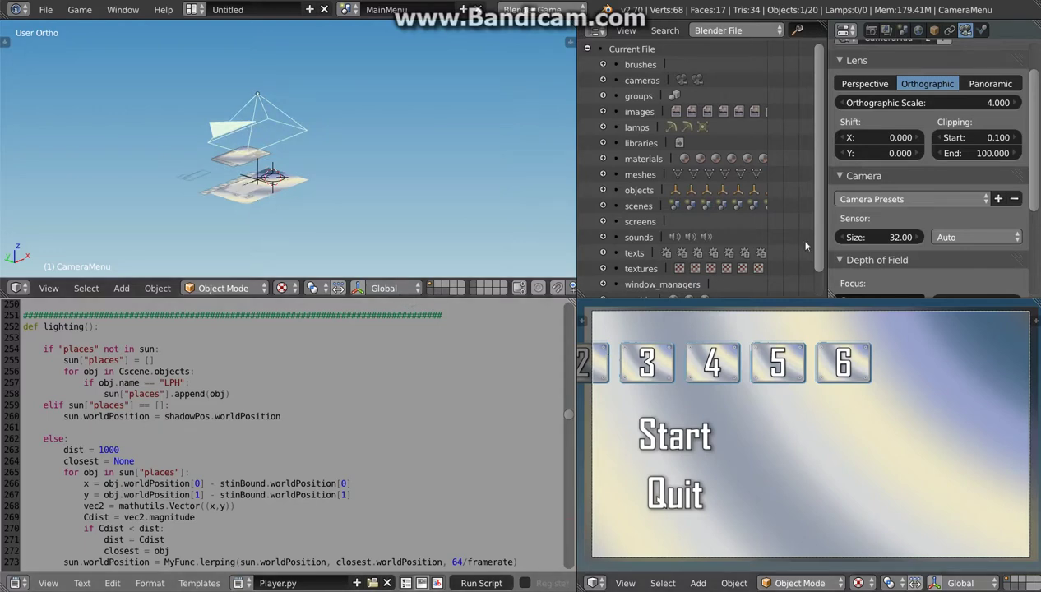
left_click(872, 30)
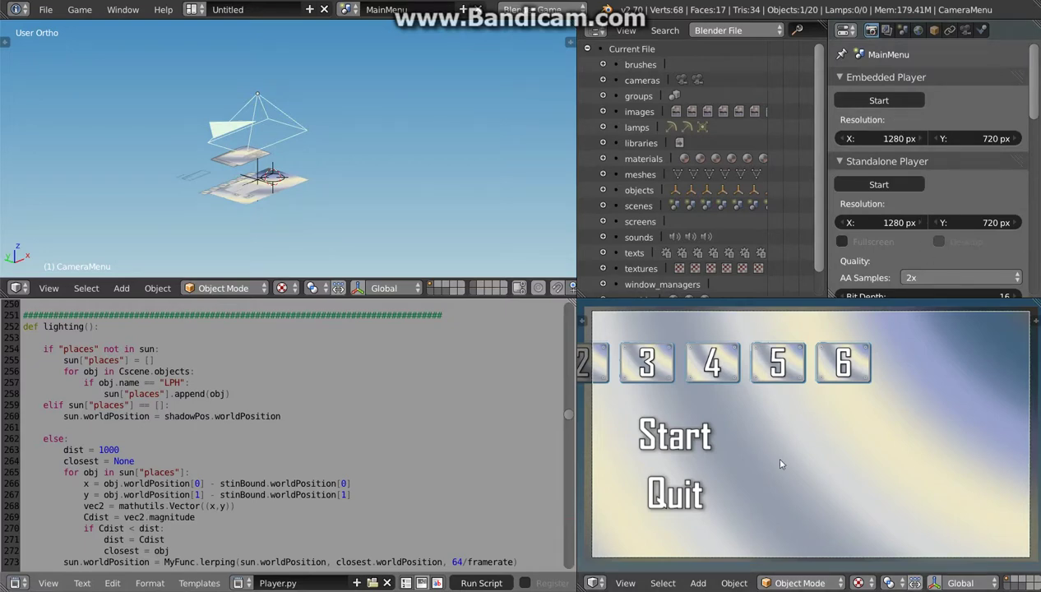
Run the game, start level 6 (My-past-self), and bring up the Menu/Restart pause panel
key("p")
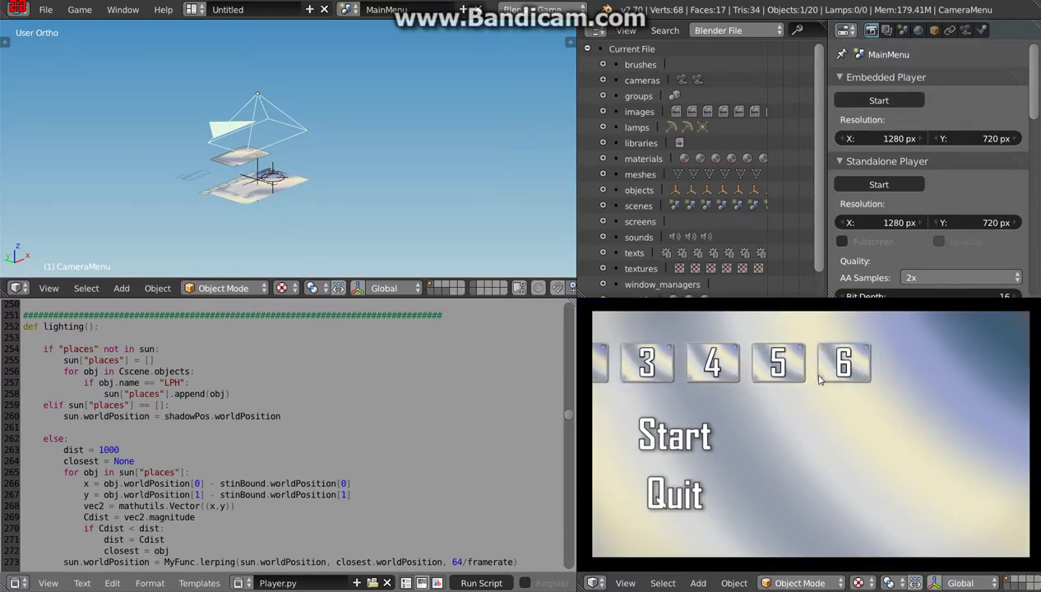
left_click(825, 370)
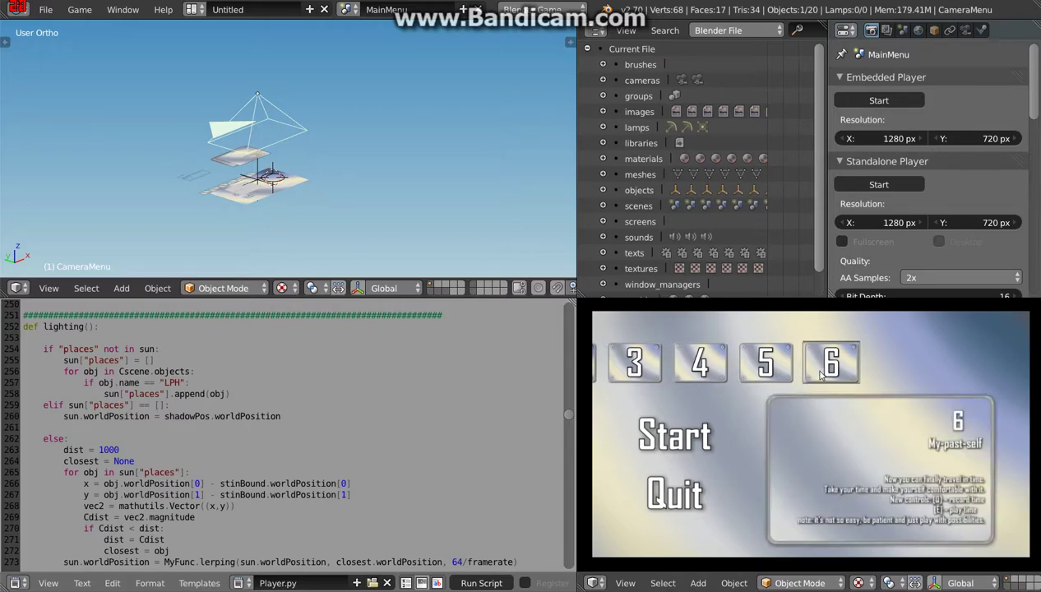
left_click(679, 433)
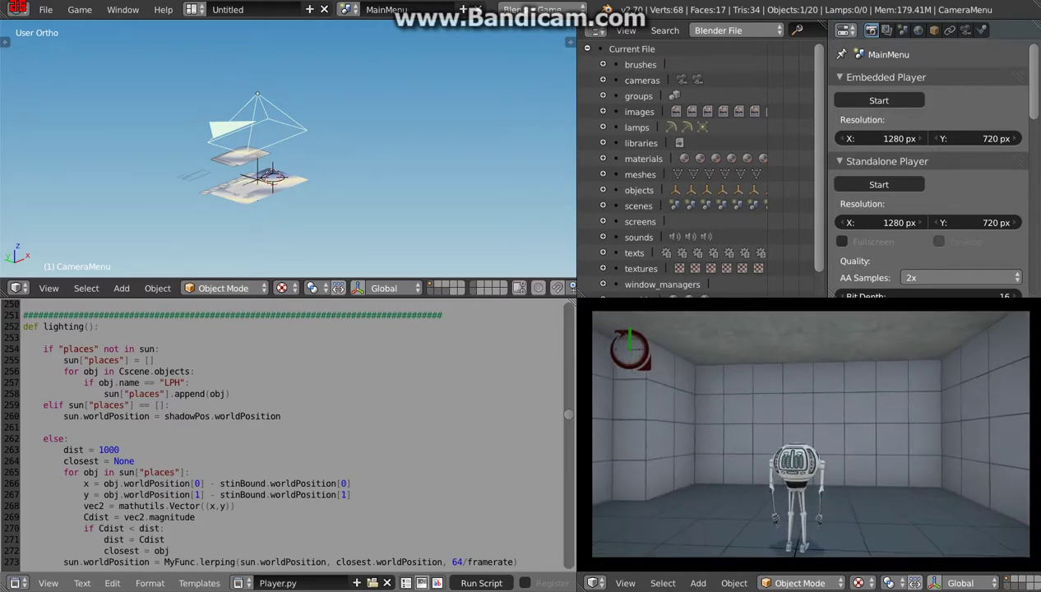
key("Escape")
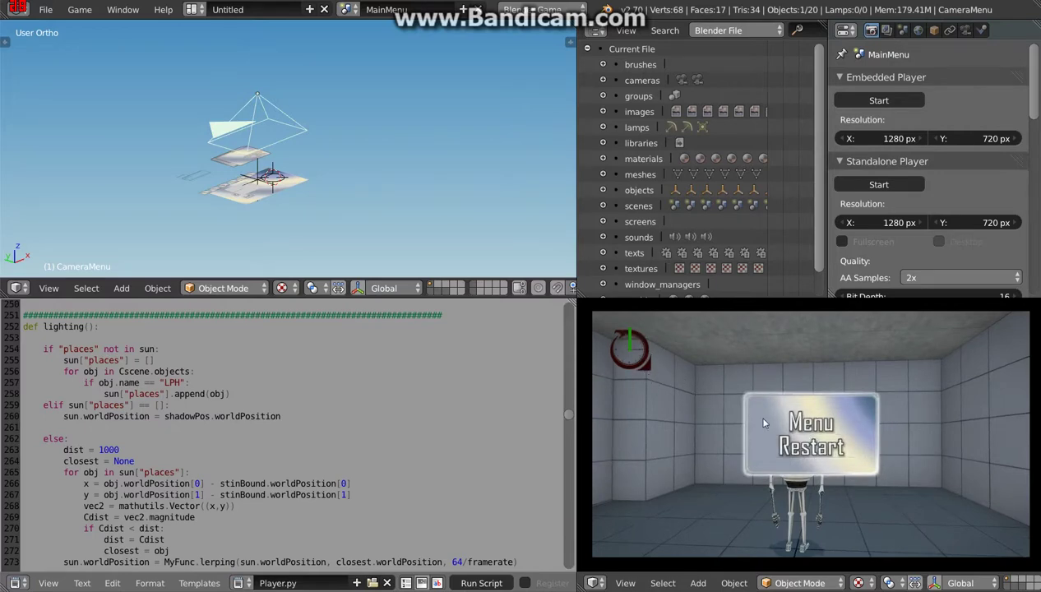
Restart level 6 and play until the robot passes the round door into the tiled corridor
left_click(810, 447)
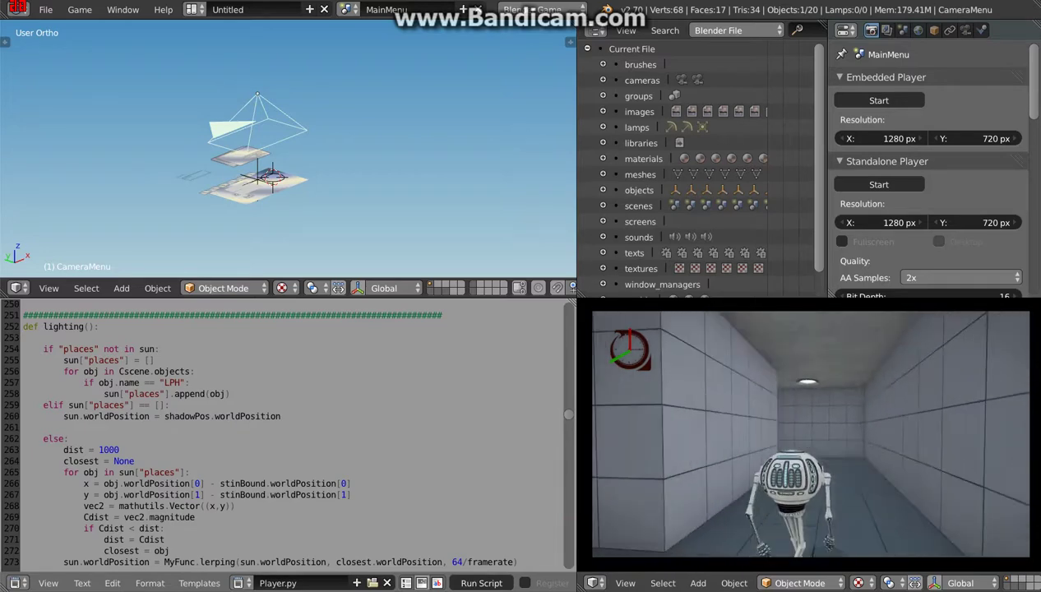
Leave the running level for the game's main menu via the pause panel's Menu option
key("Escape")
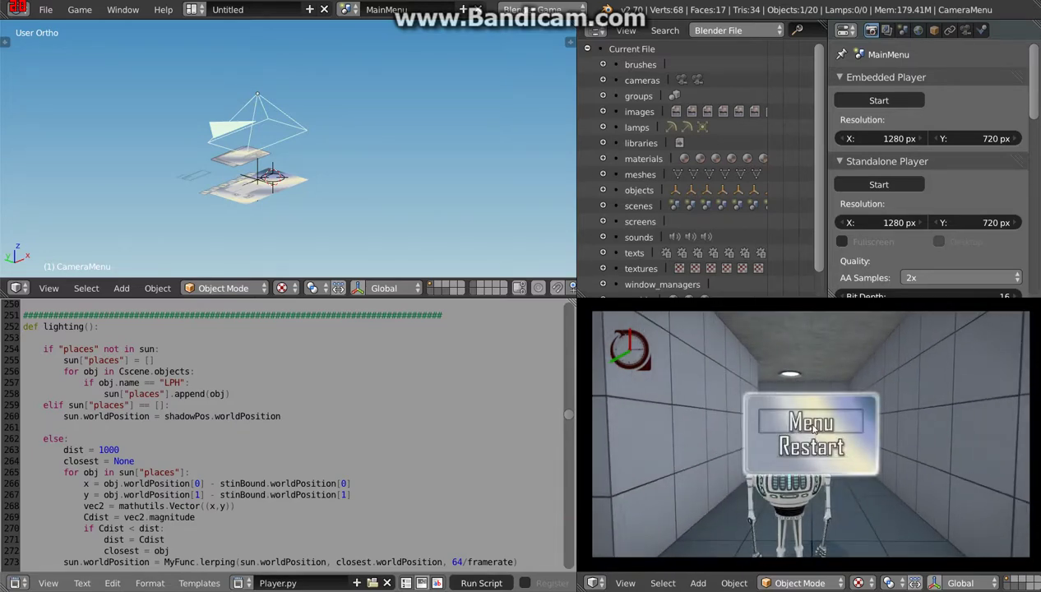
left_click(812, 427)
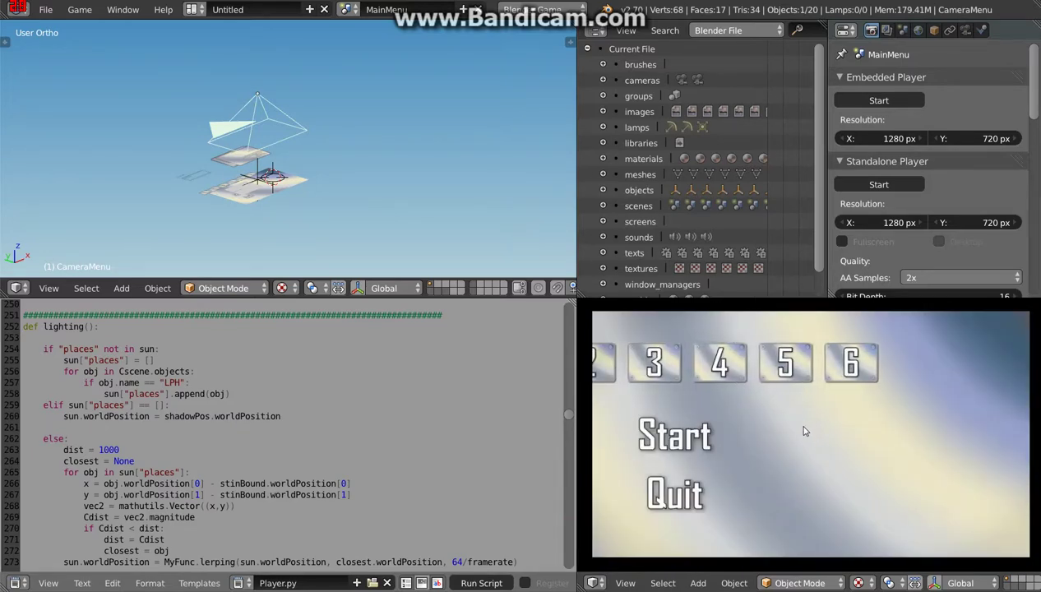